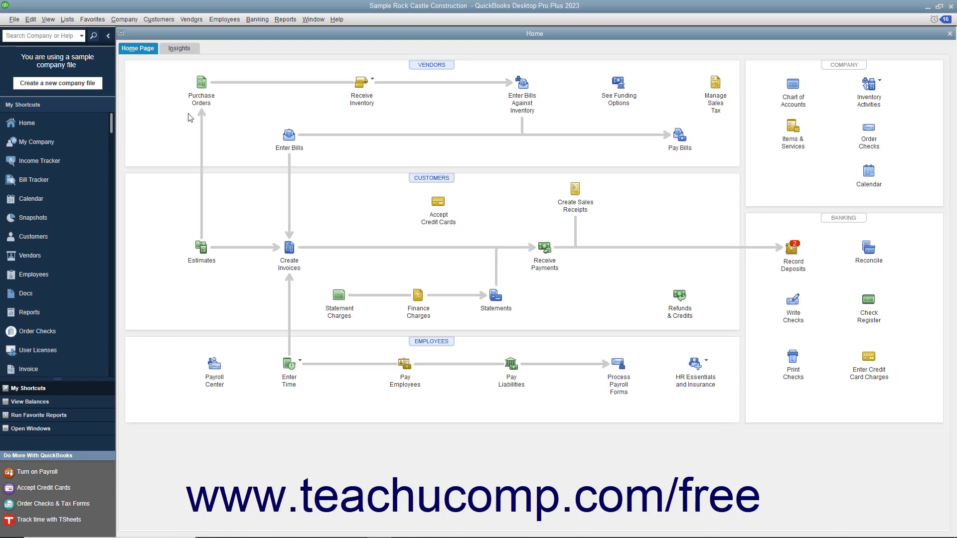
# Start a bank reconciliation from Banking > Reconcile, keeping 10100 · Checking as the account.
pyautogui.click(255, 22)
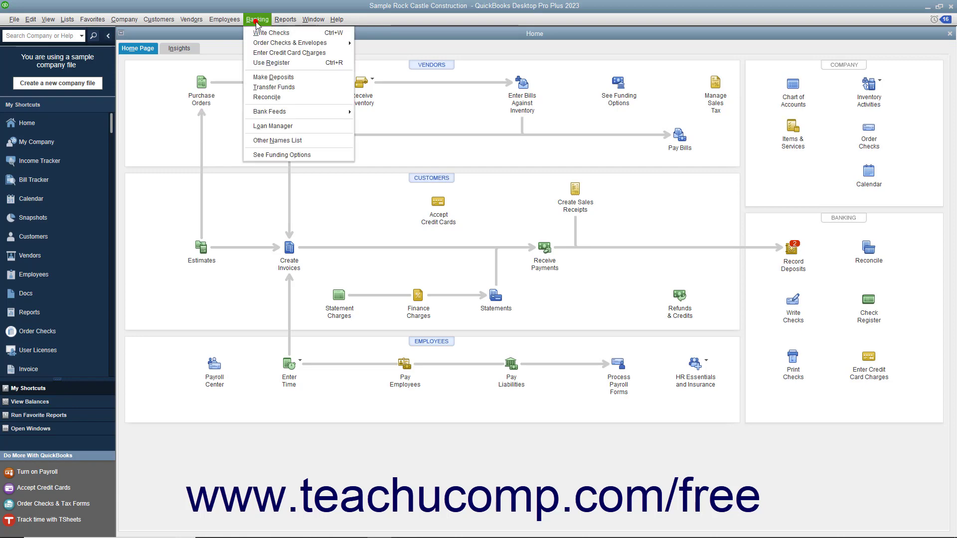
pyautogui.click(262, 98)
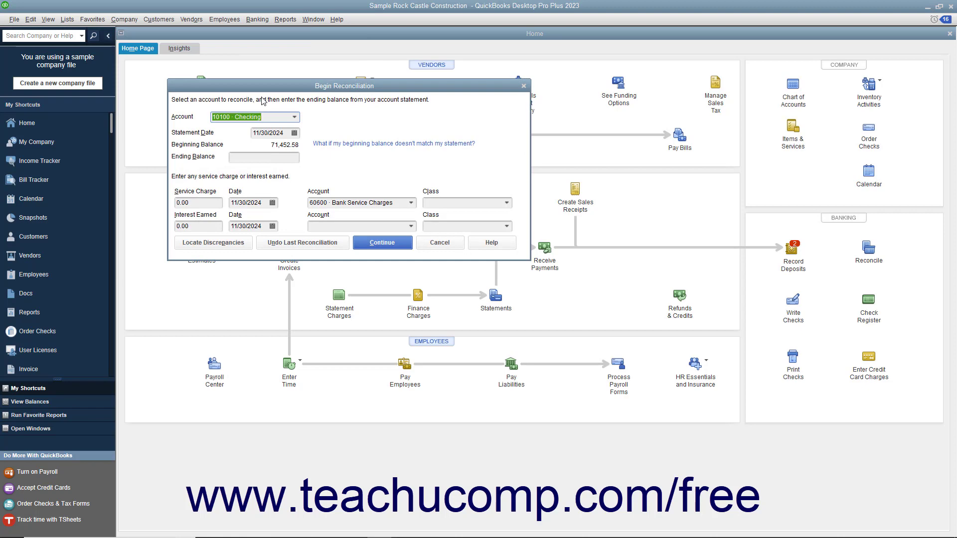
pyautogui.click(295, 117)
pyautogui.click(294, 132)
# Set the statement date to 11/30/2024 and move to the ending balance field.
pyautogui.click(294, 132)
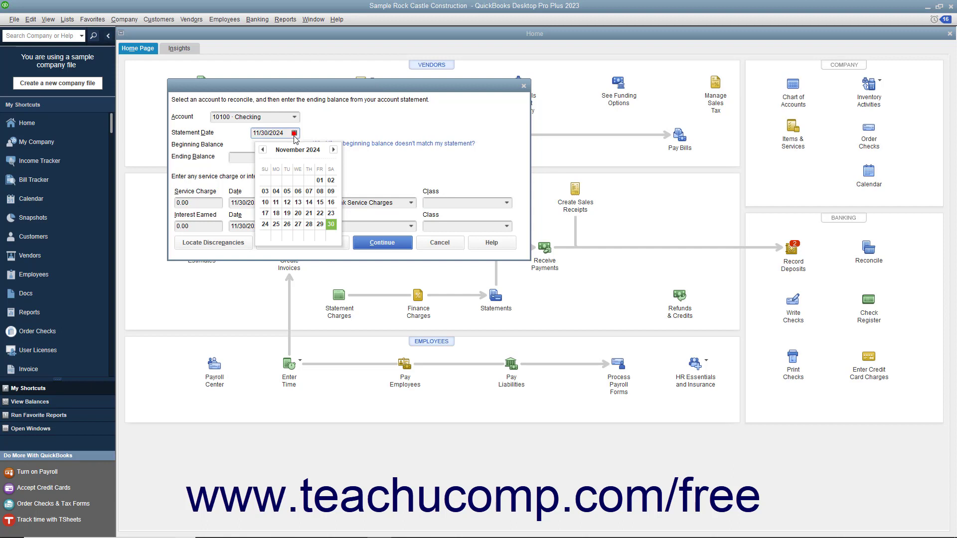
pyautogui.click(330, 224)
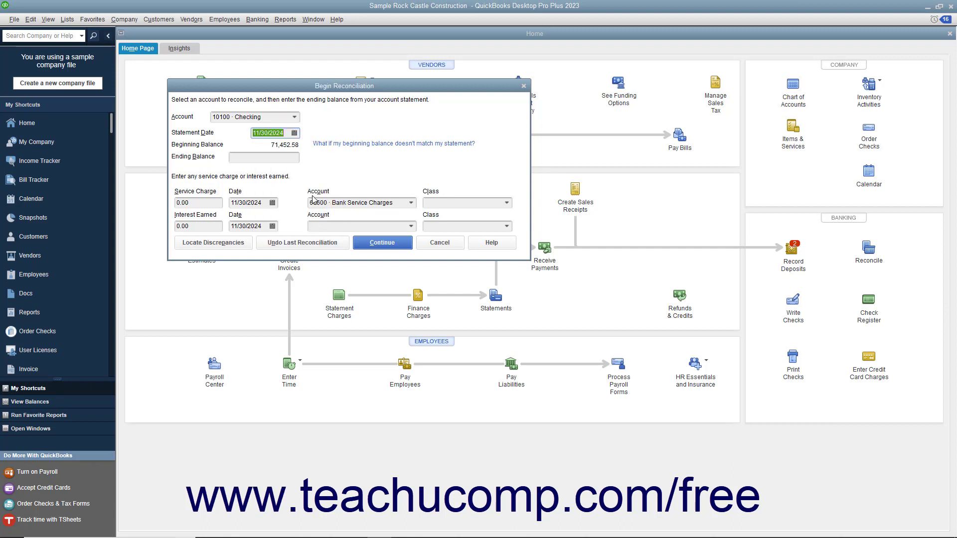
pyautogui.click(287, 155)
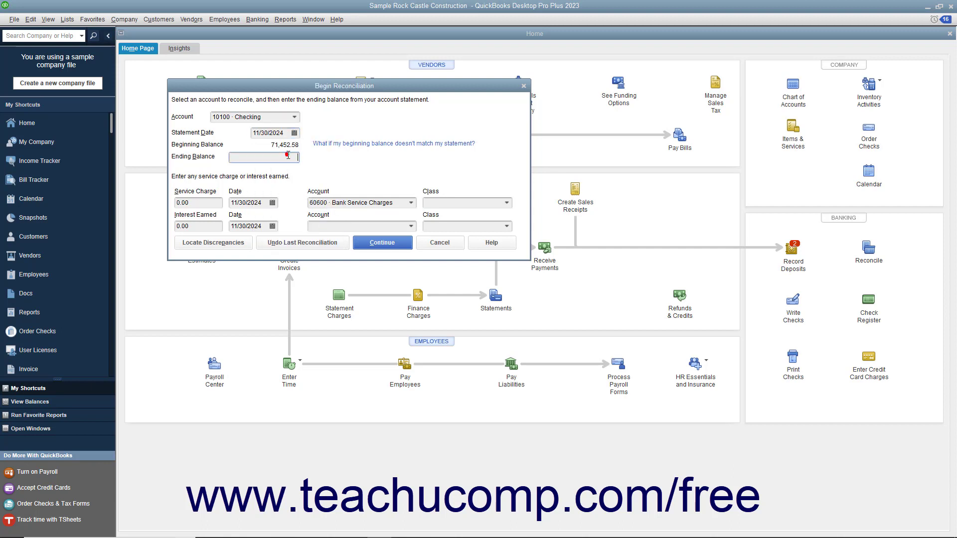
pyautogui.write('5641.39')
# Keep 60600 · Bank Service Charges as the service charge account and move on to interest earned.
pyautogui.click(208, 202)
pyautogui.click(411, 203)
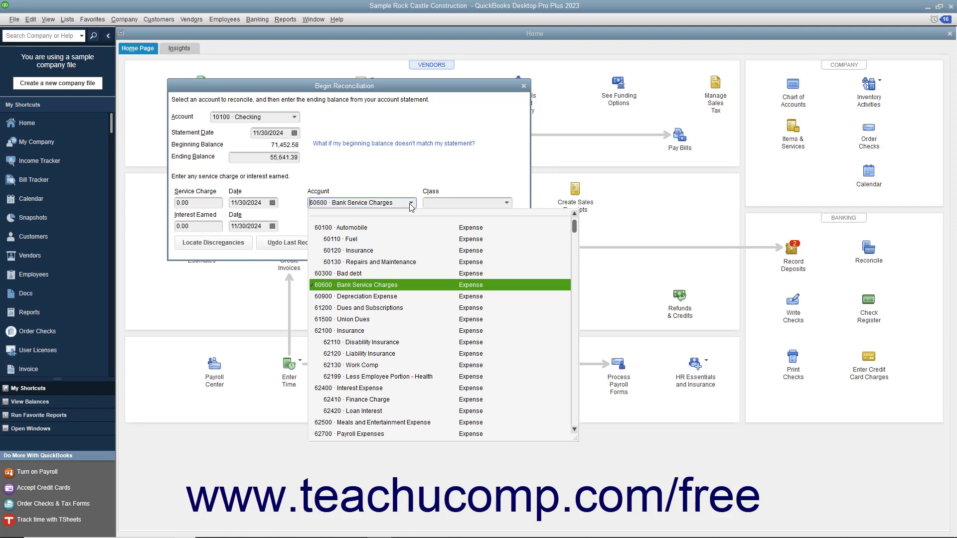
pyautogui.click(410, 205)
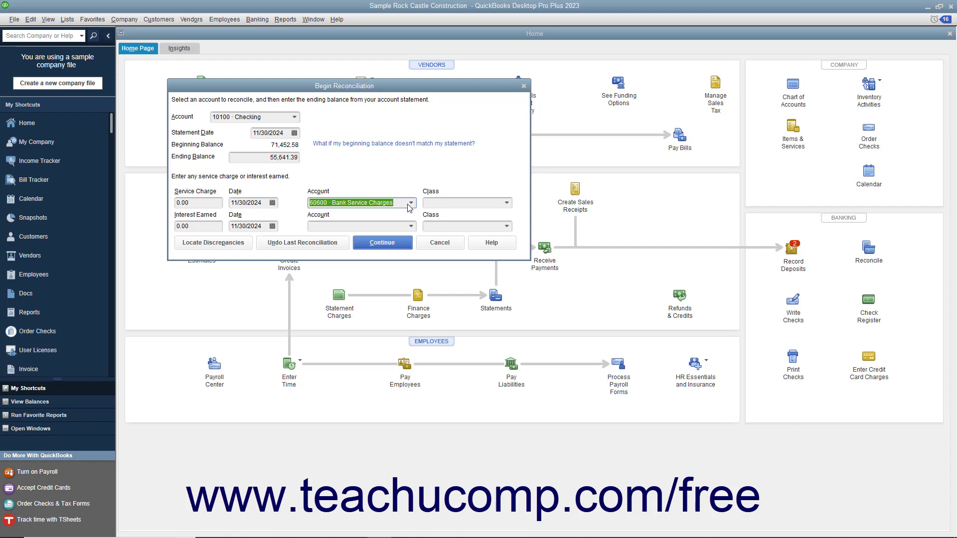
pyautogui.click(194, 226)
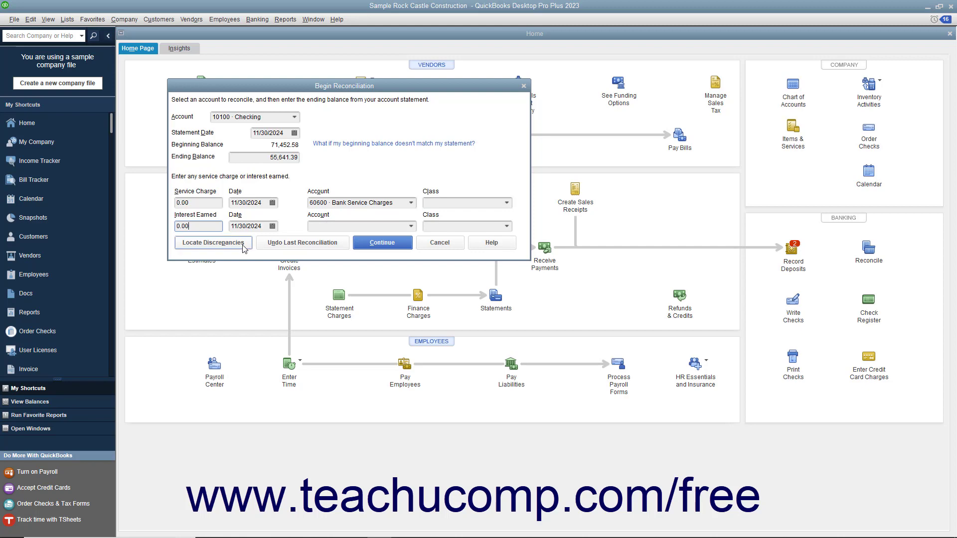
pyautogui.click(213, 242)
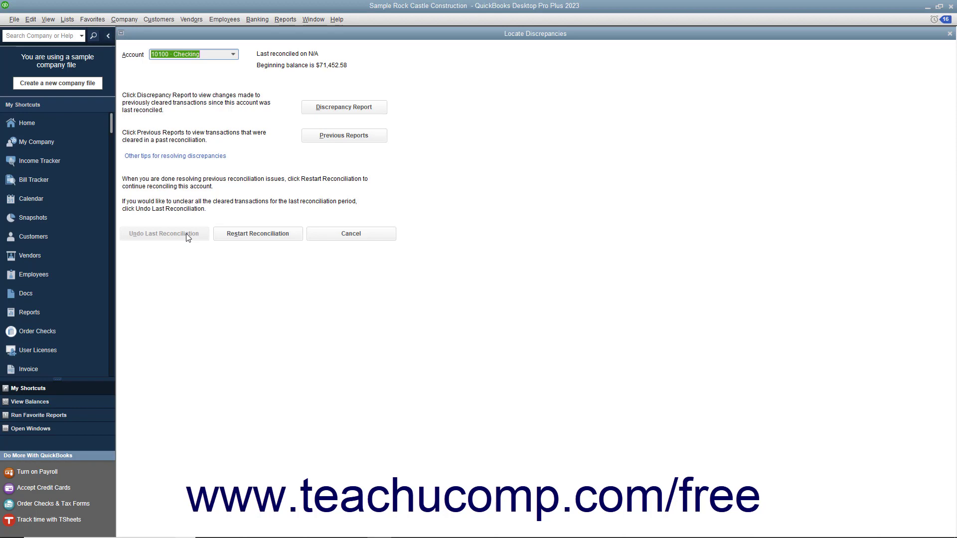
pyautogui.click(236, 239)
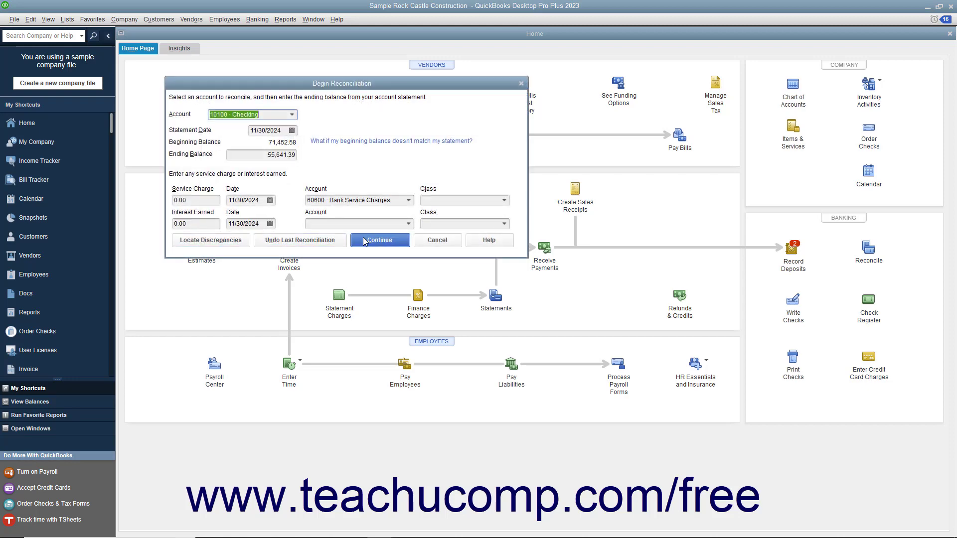
# Continue into the Reconcile - Checking transaction list.
pyautogui.click(379, 241)
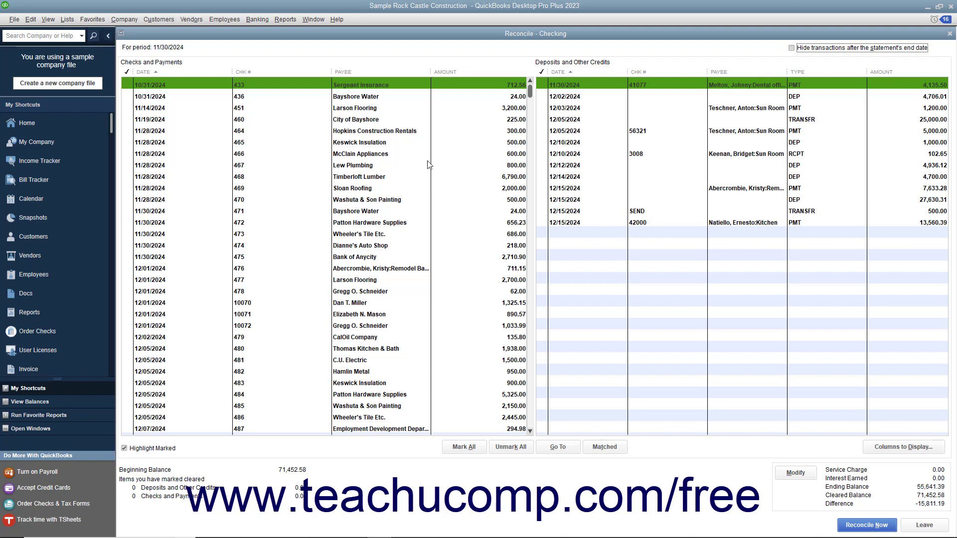
# Mark the 4,135.50 deposit and checks 433 through 475 cleared, bringing the difference to 0.00.
pyautogui.click(540, 84)
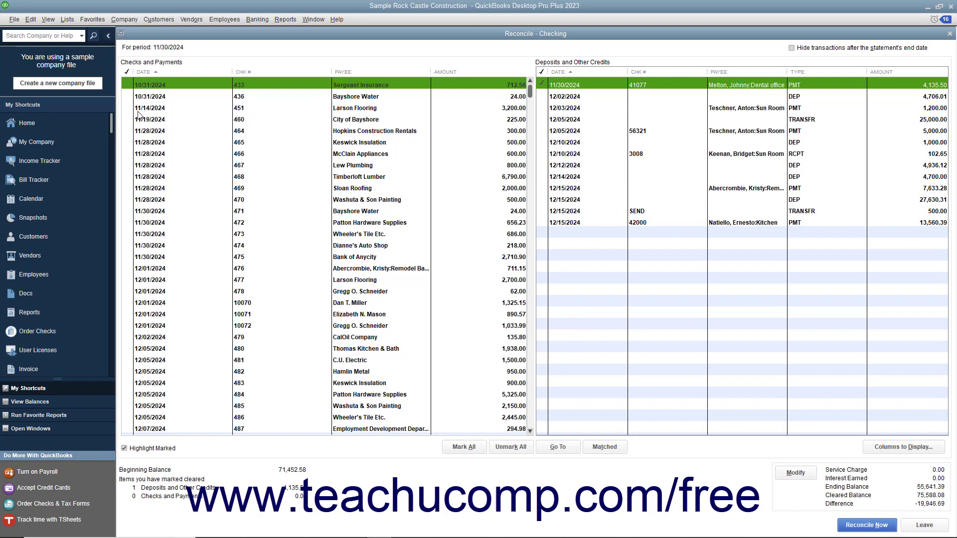
pyautogui.click(128, 85)
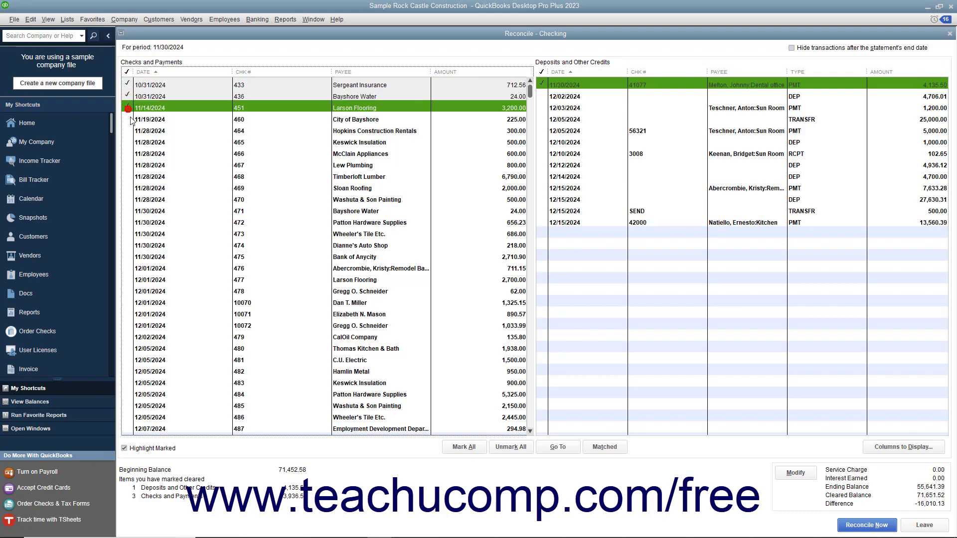
pyautogui.click(130, 107)
pyautogui.click(130, 131)
pyautogui.click(130, 142)
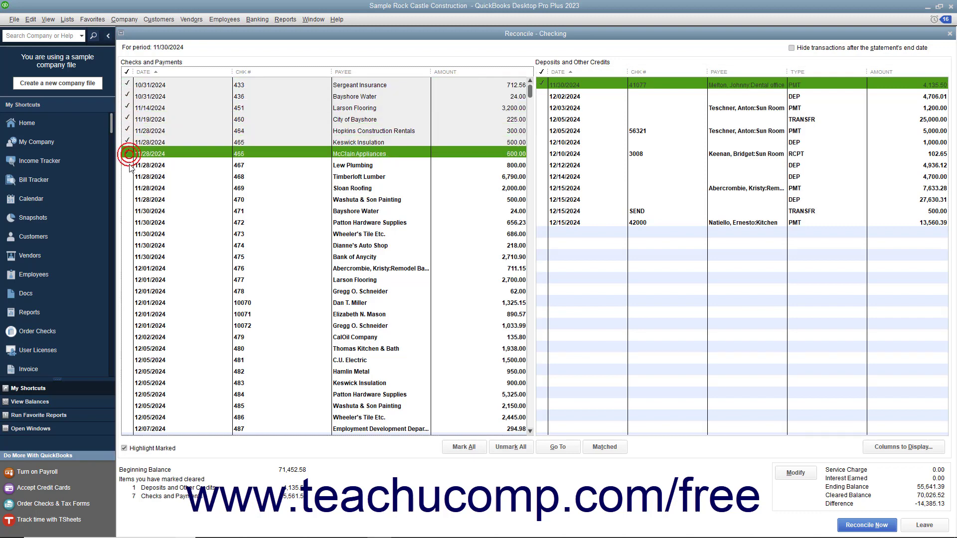
pyautogui.click(130, 165)
pyautogui.click(130, 187)
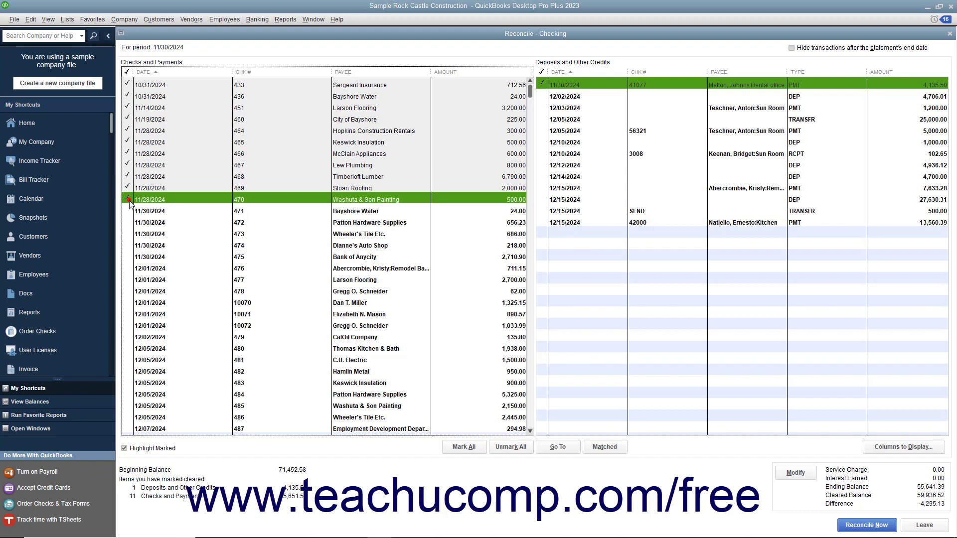
pyautogui.click(131, 211)
pyautogui.click(130, 222)
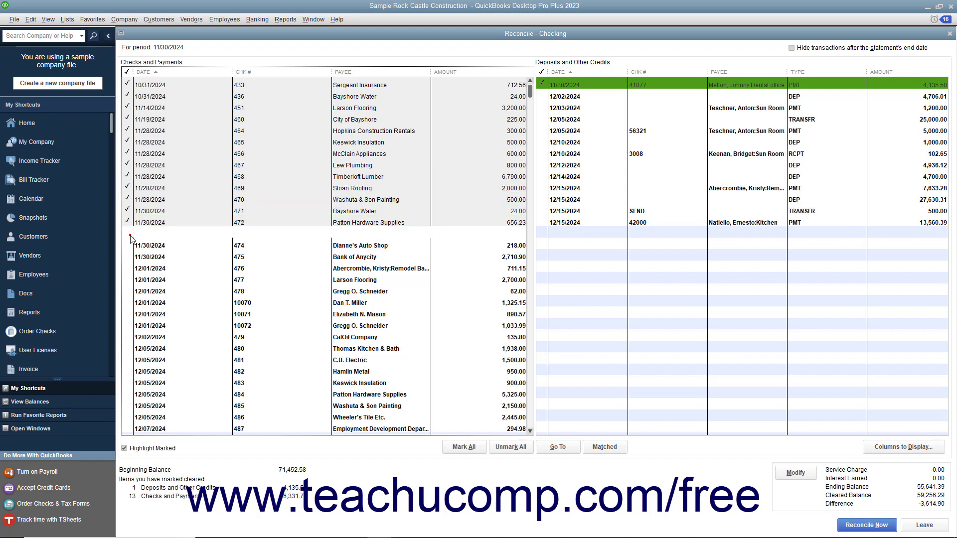
pyautogui.click(131, 246)
pyautogui.click(130, 256)
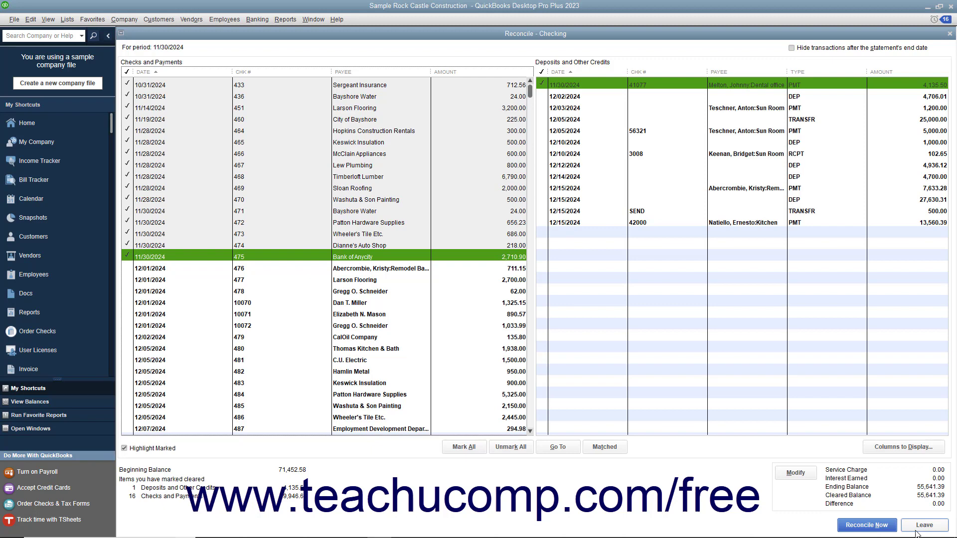
# Reconcile the checking account now, finishing the balanced reconciliation.
pyautogui.click(843, 505)
pyautogui.click(851, 528)
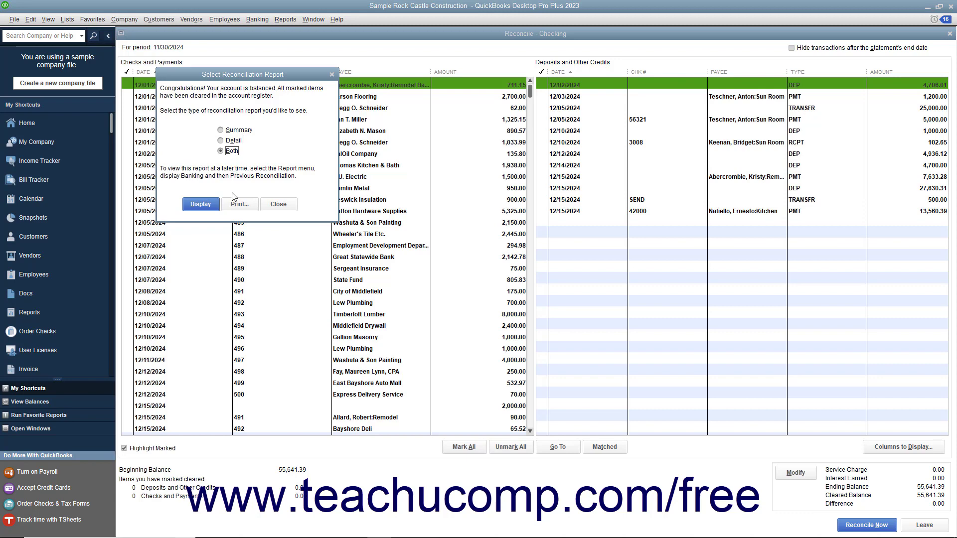
# Display both reconciliation reports, acknowledge the notice, and close the Summary to reveal the Detail report.
pyautogui.click(201, 204)
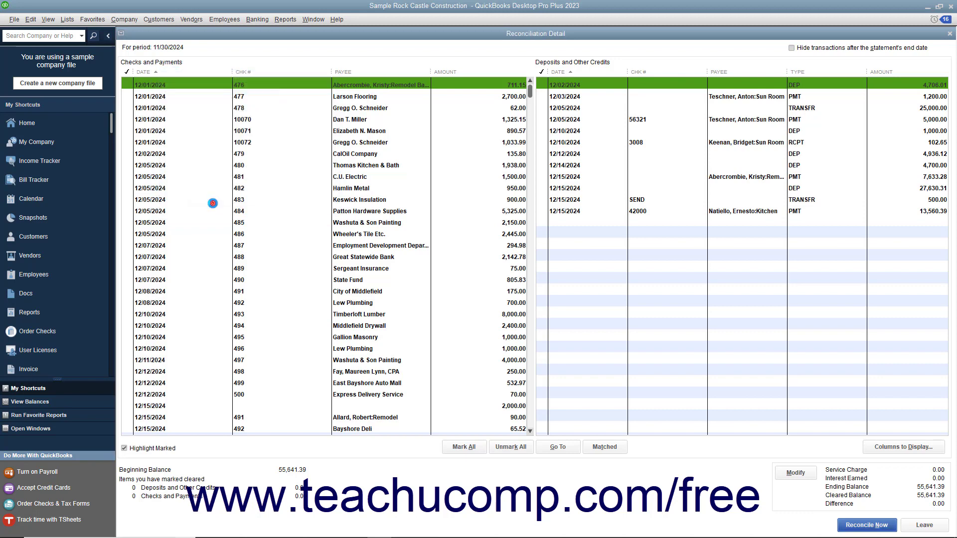
pyautogui.click(524, 231)
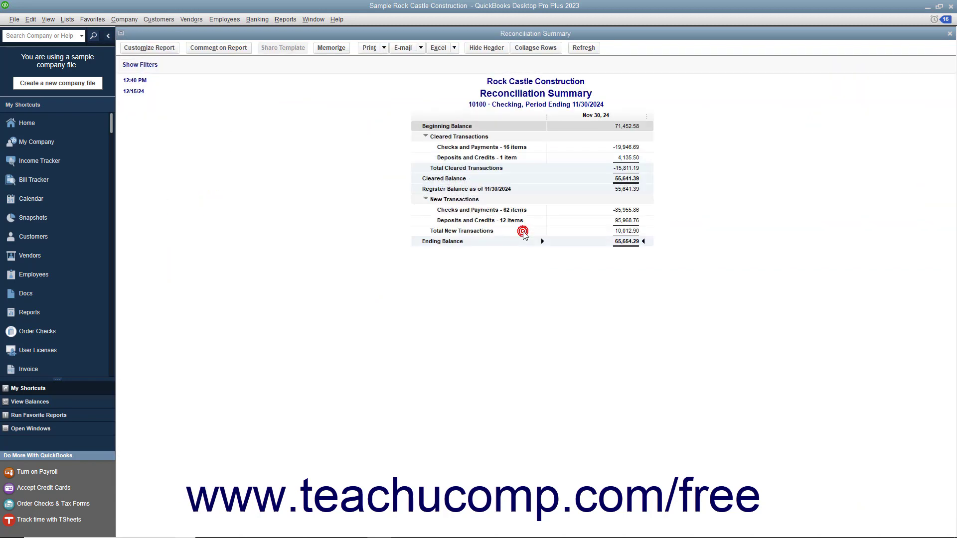
pyautogui.click(950, 34)
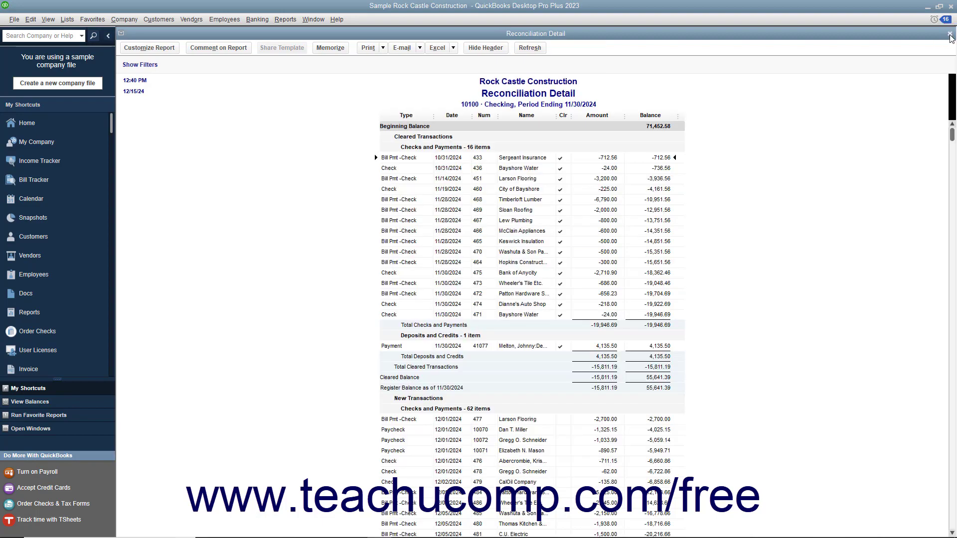